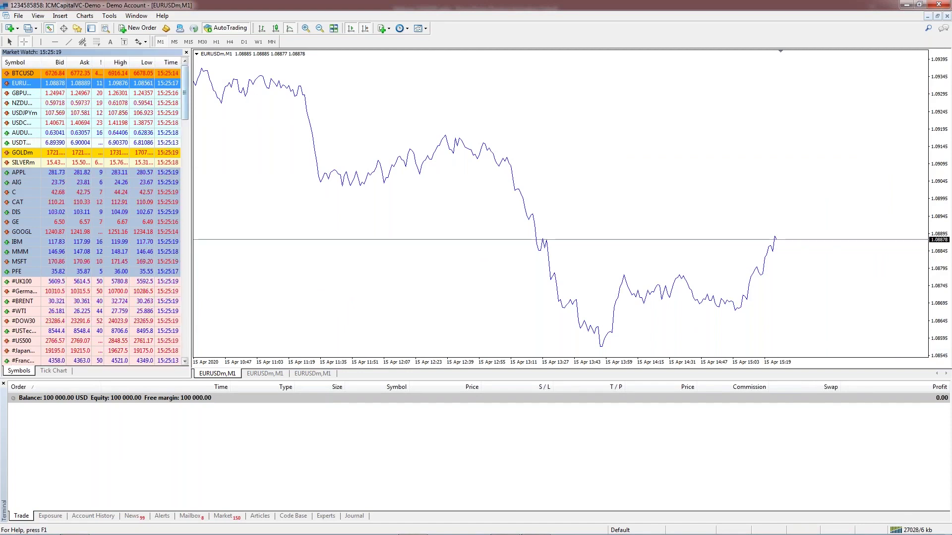
# Widen the Market Watch so full symbol names show, and open a new chart window for EURUSDm.
pyautogui.moveTo(192, 85); pyautogui.dragTo(221, 87)
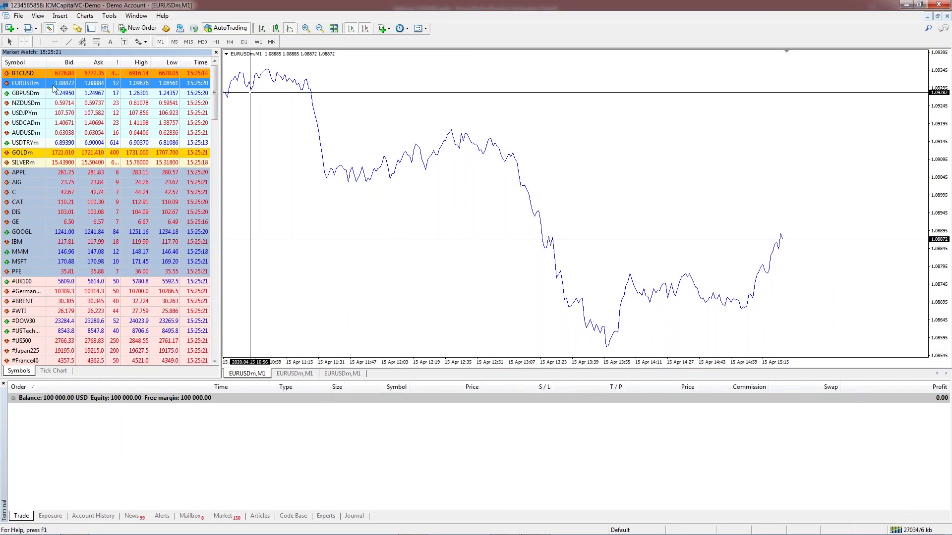
pyautogui.rightClick(32, 84)
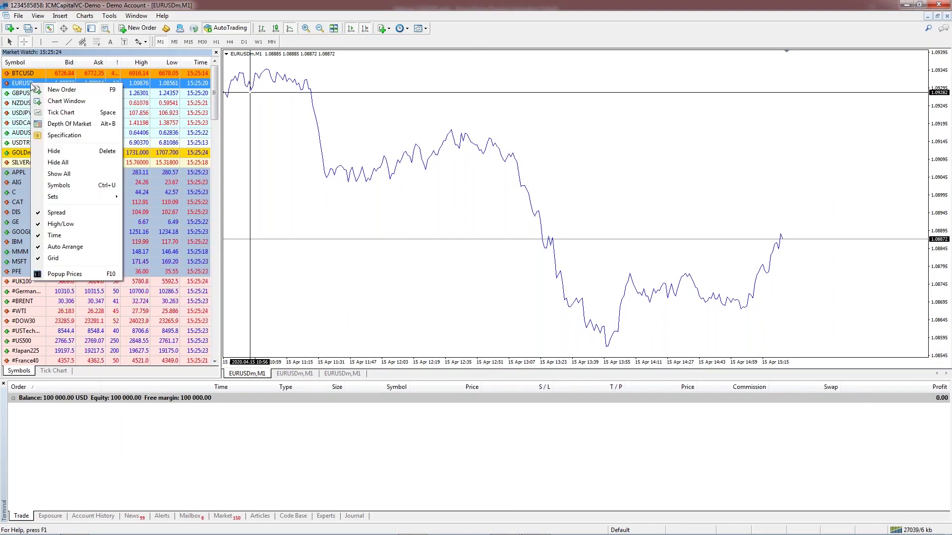
pyautogui.click(70, 102)
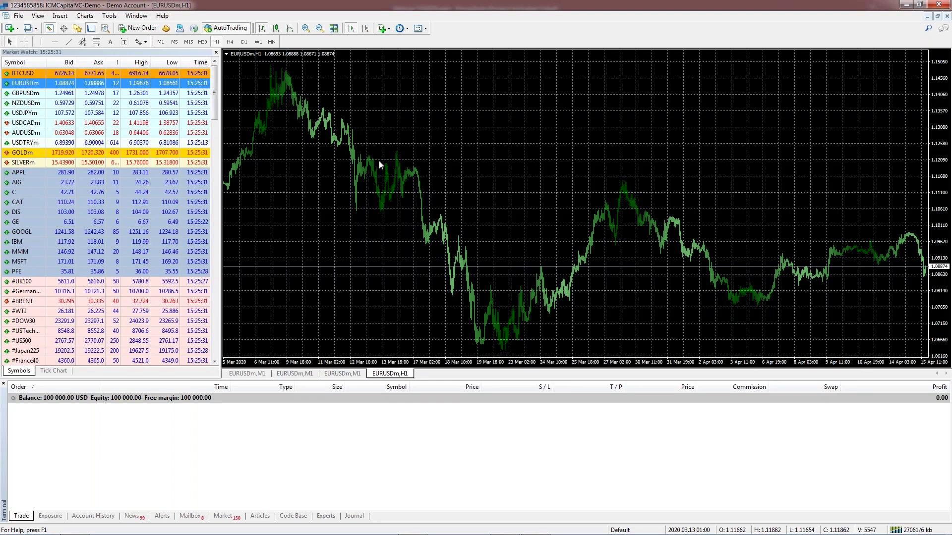
# Examine the color settings in the new EURUSDm H1 chart's properties and leave them without making changes.
pyautogui.rightClick(396, 187)
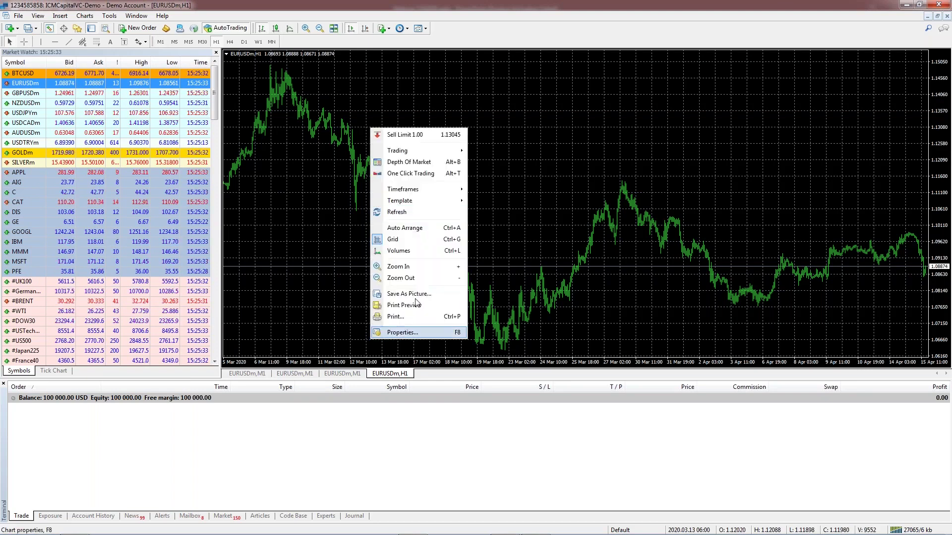
pyautogui.rightClick(337, 99)
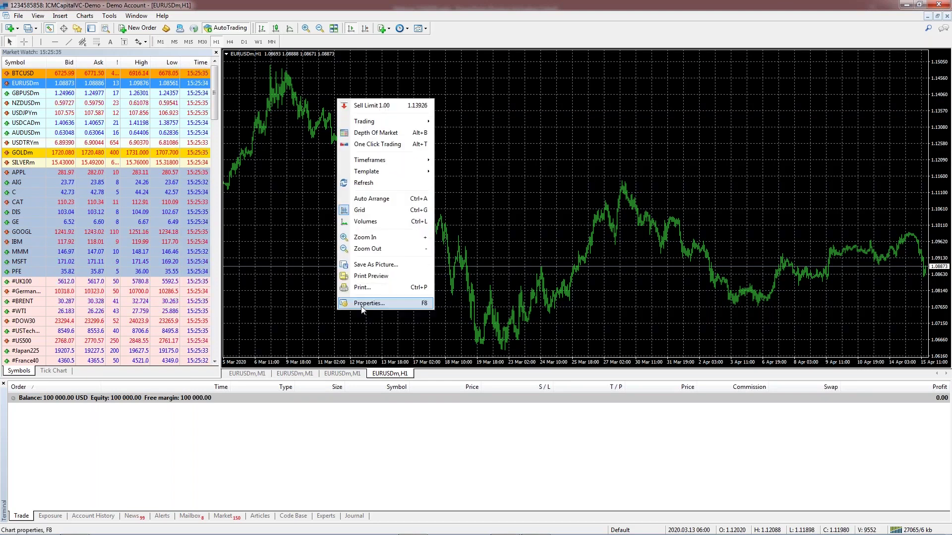
pyautogui.click(366, 303)
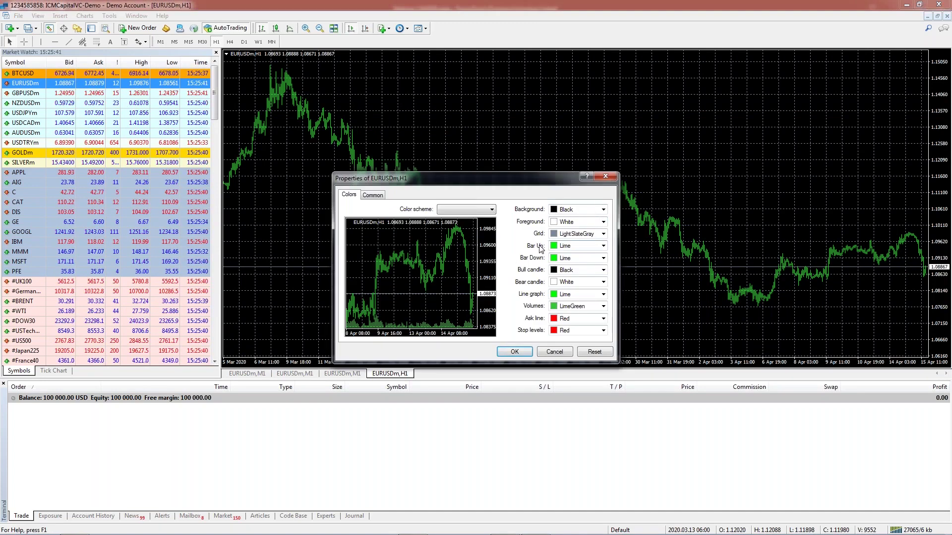
pyautogui.click(553, 352)
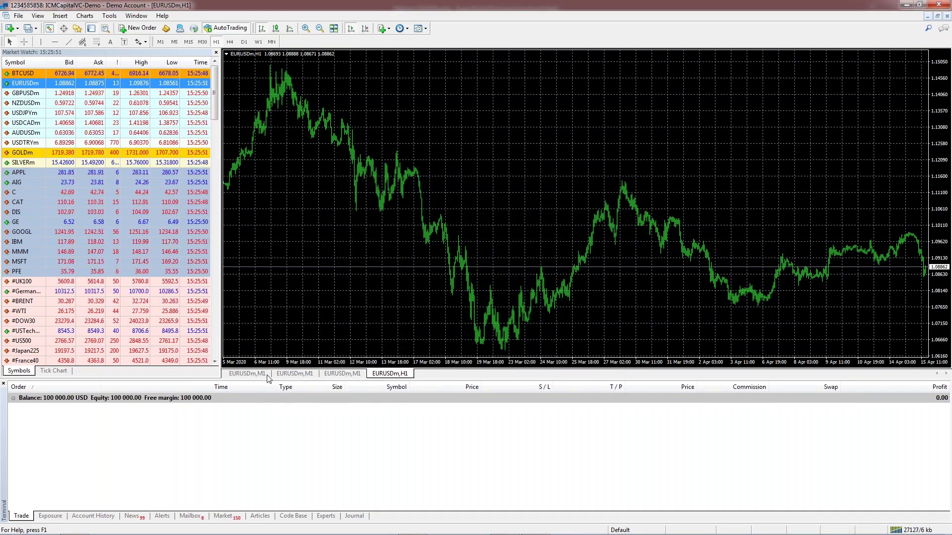
pyautogui.rightClick(381, 374)
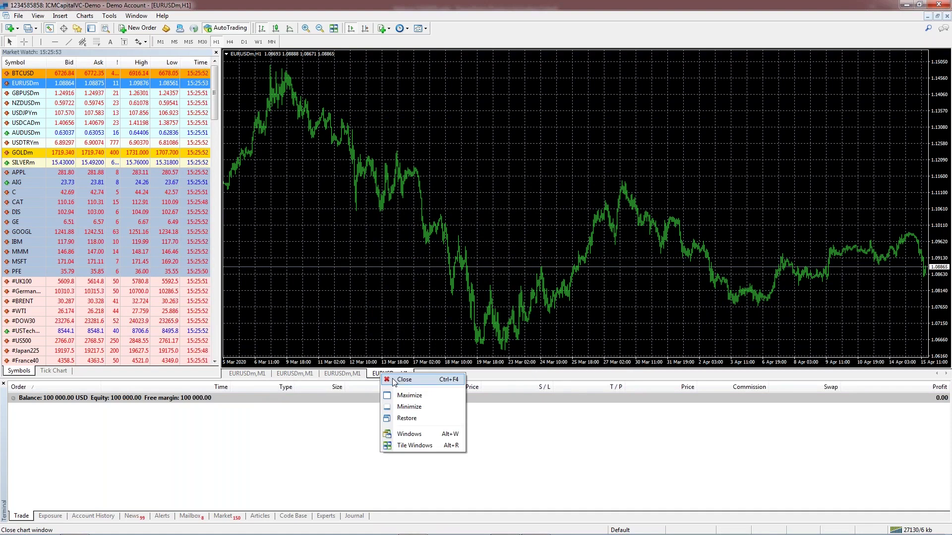
pyautogui.click(395, 381)
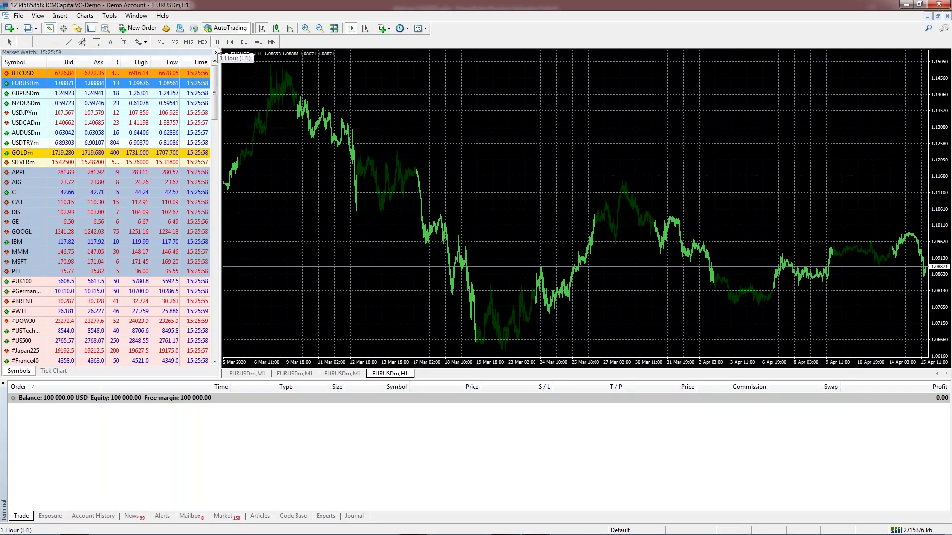
# Zoom in on the EURUSDm H1 chart and display its prices as candlesticks.
pyautogui.click(306, 28)
pyautogui.click(306, 28)
pyautogui.click(276, 28)
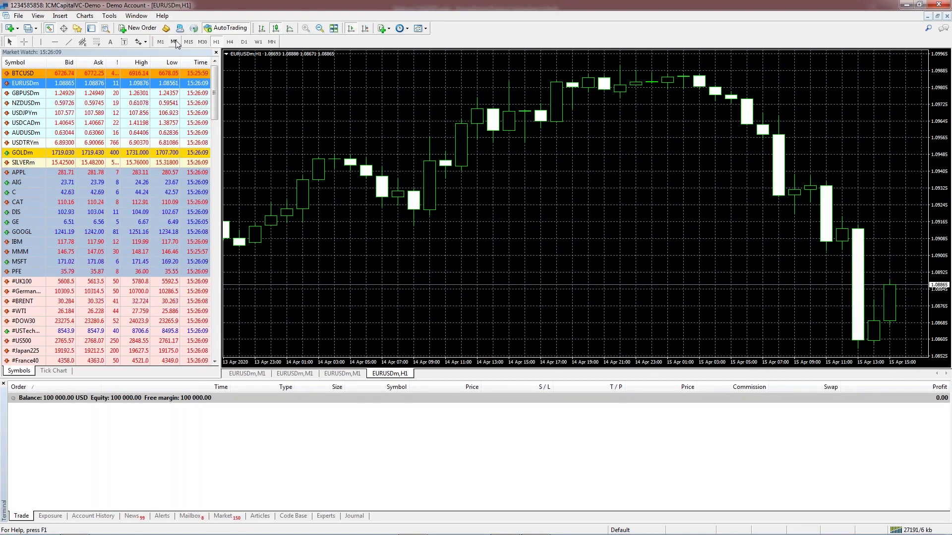
# Switch the EURUSDm candlestick chart through the M30, M5, M15, H1, H4, daily, weekly and monthly timeframes.
pyautogui.click(202, 42)
pyautogui.click(174, 42)
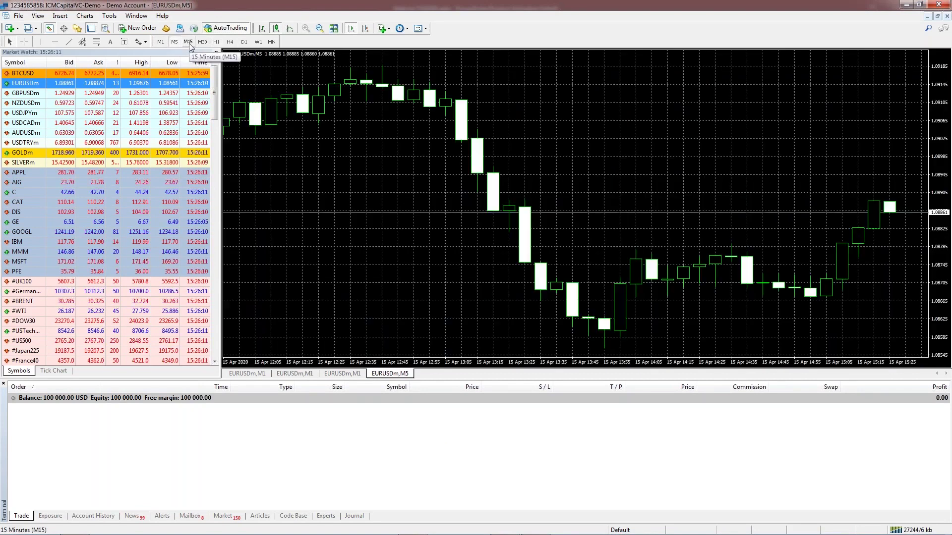
pyautogui.click(189, 43)
pyautogui.click(216, 43)
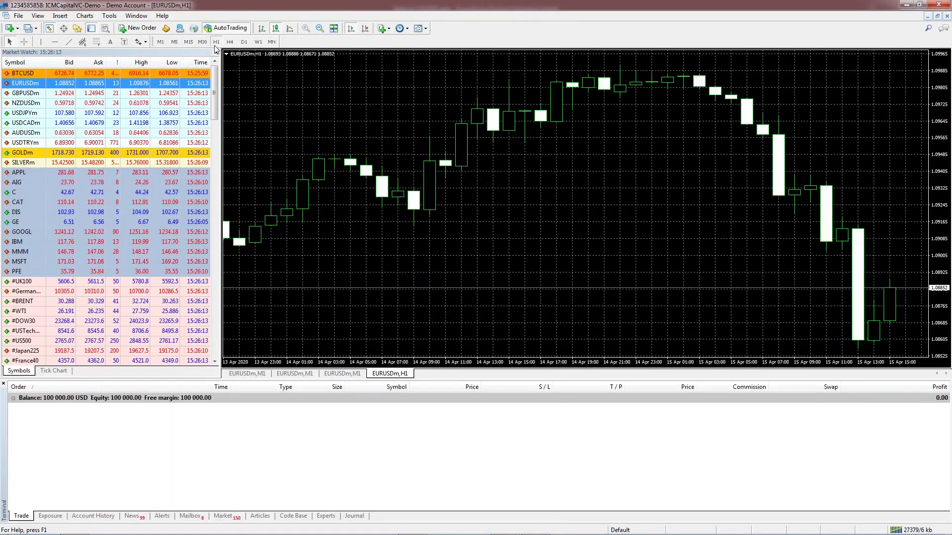
pyautogui.click(229, 43)
pyautogui.click(244, 42)
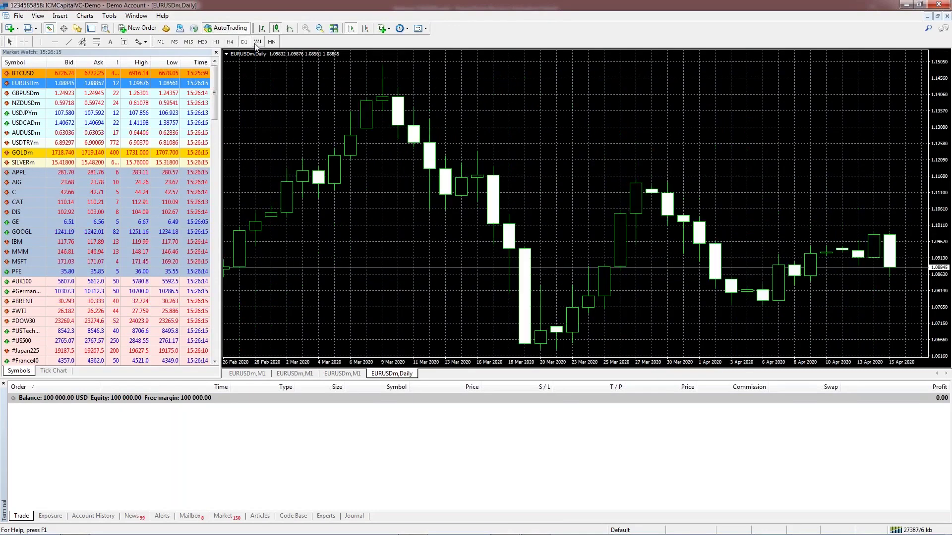
pyautogui.click(258, 42)
pyautogui.click(272, 42)
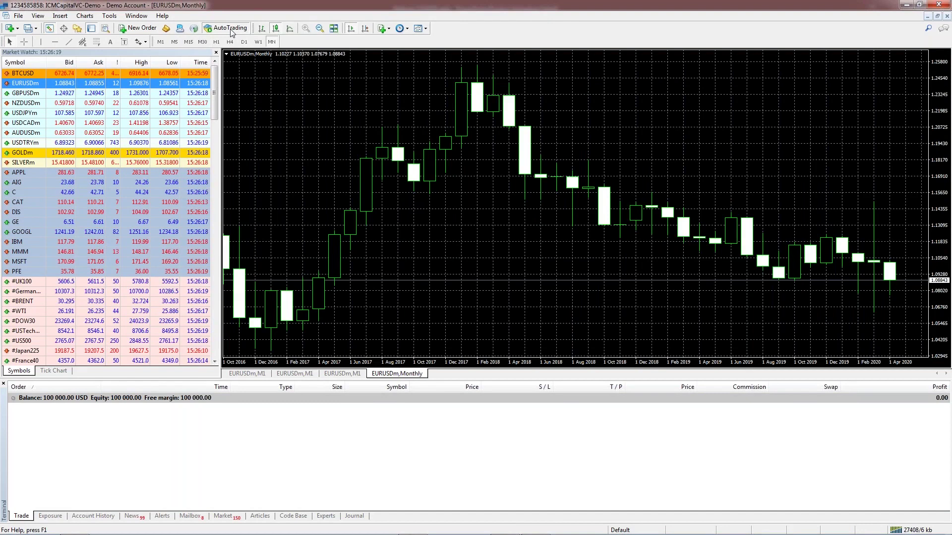
# Show the monthly EURUSDm chart as bars, as candlesticks and finally as a line chart.
pyautogui.click(260, 32)
pyautogui.click(275, 30)
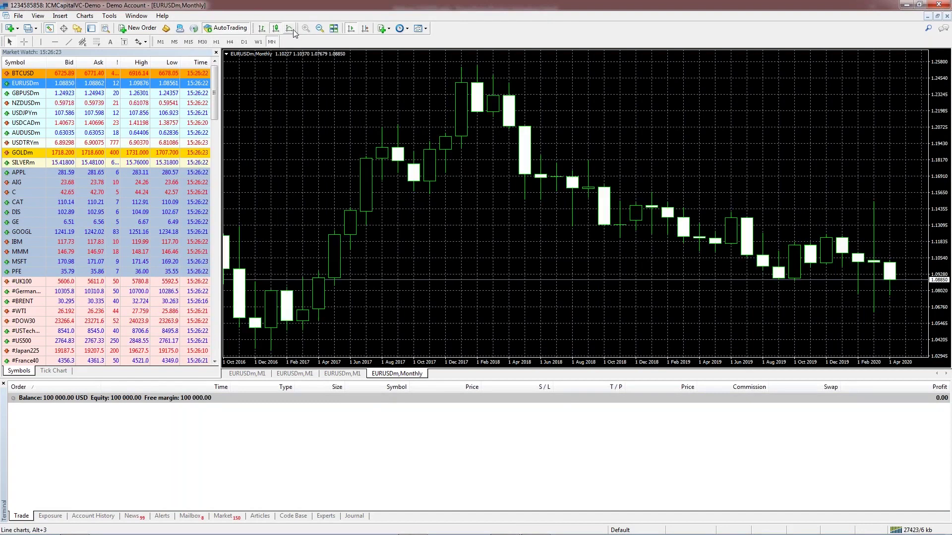
pyautogui.click(291, 29)
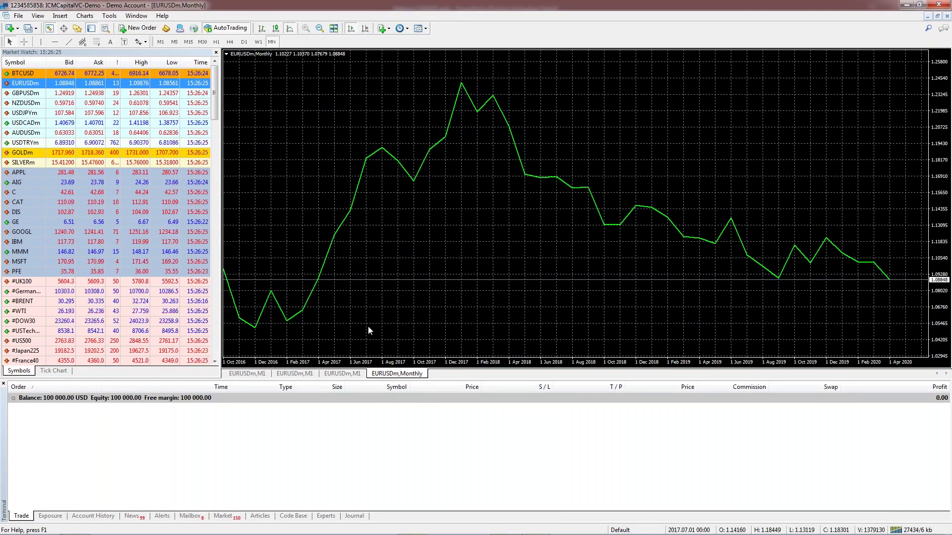
# Close the monthly EURUSDm chart and tile the three remaining M1 chart windows side by side.
pyautogui.rightClick(397, 373)
pyautogui.click(420, 377)
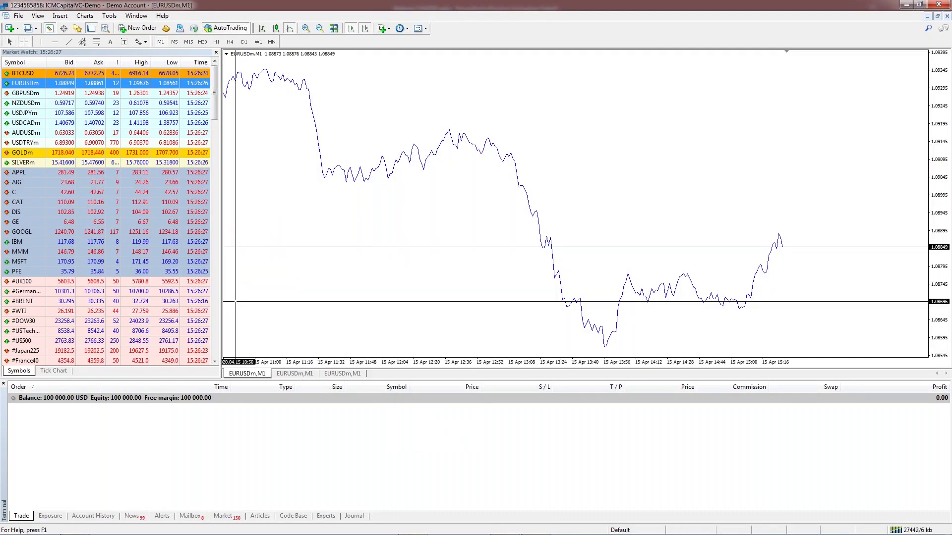
pyautogui.rightClick(261, 376)
pyautogui.click(281, 425)
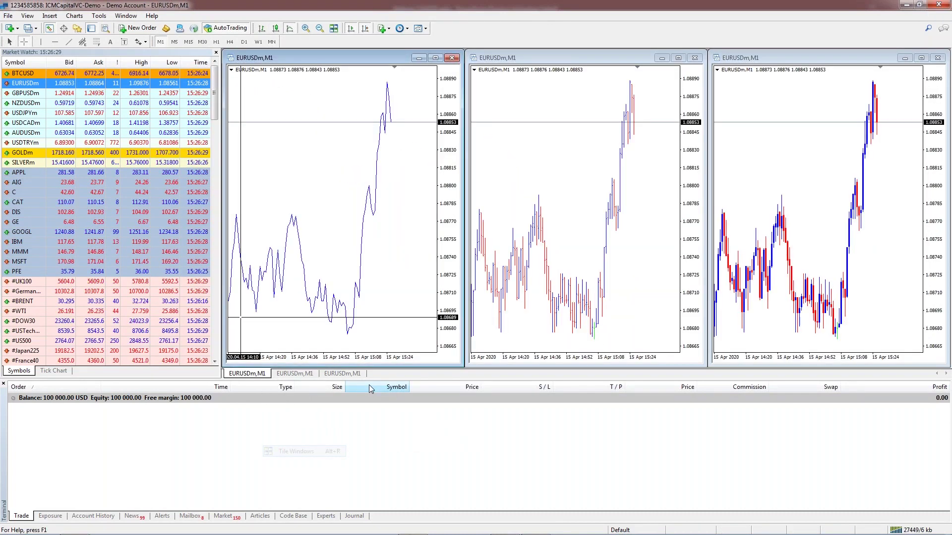
# Inspect the line chart with the crosshair and compare its latest prices with the neighbouring bar chart.
pyautogui.middleClick(397, 204)
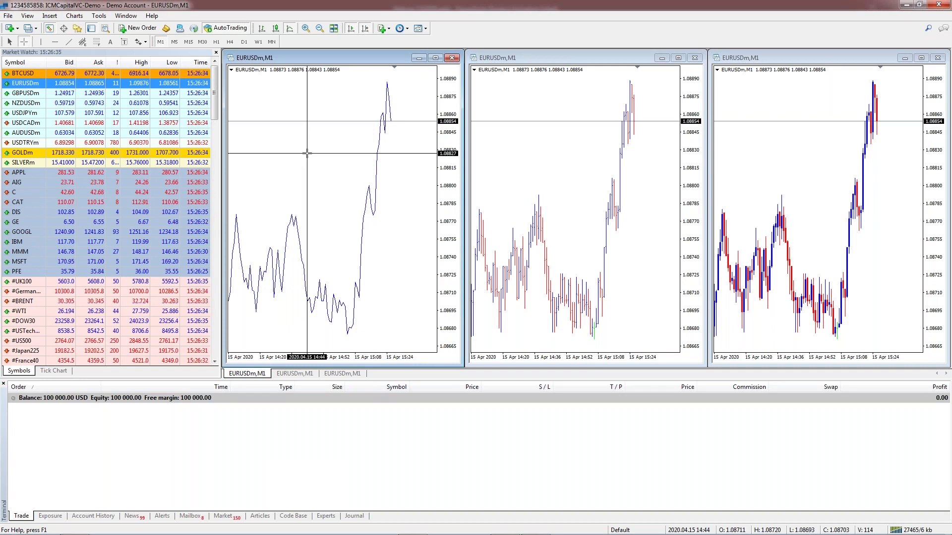
pyautogui.click(375, 132)
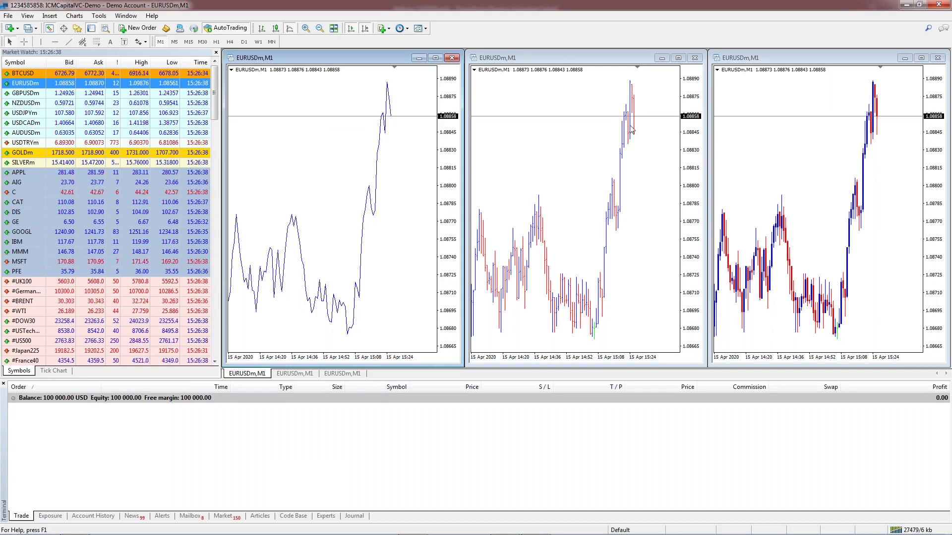
pyautogui.click(609, 129)
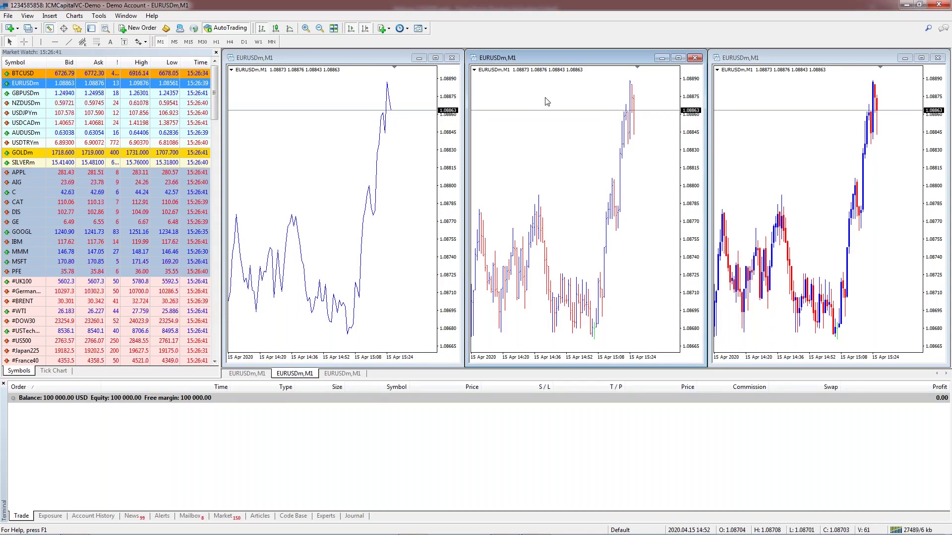
pyautogui.click(361, 121)
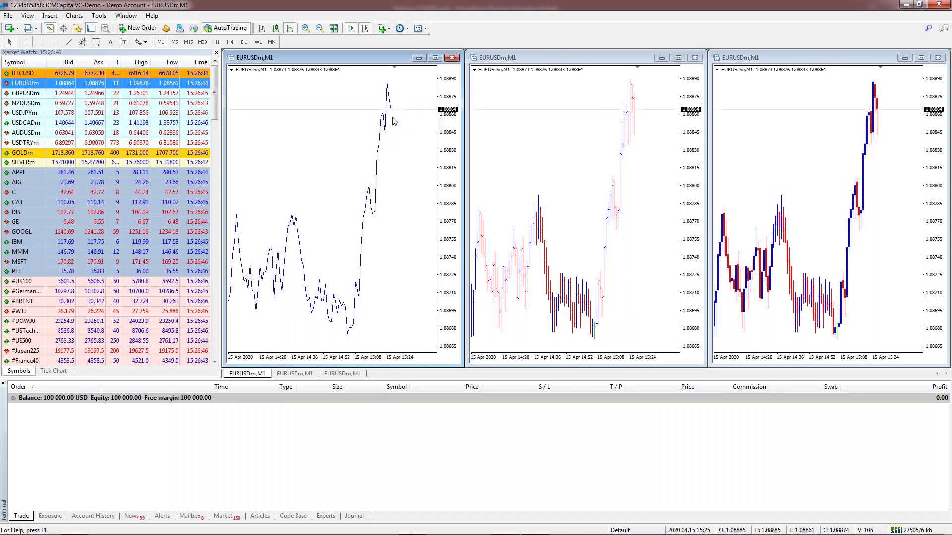
# Zoom in on the EURUSDm bar chart and the candlestick chart until individual bars and candles are easy to distinguish.
pyautogui.click(609, 130)
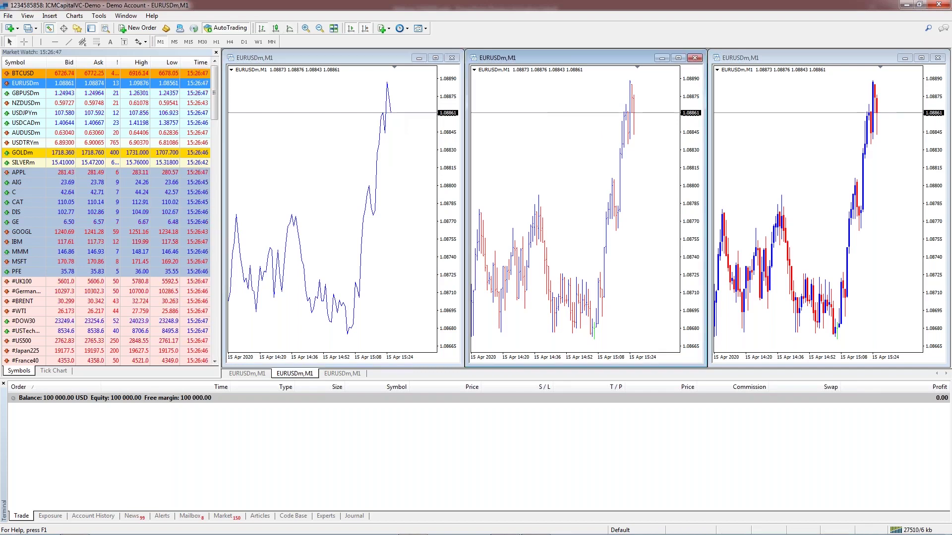
pyautogui.click(306, 28)
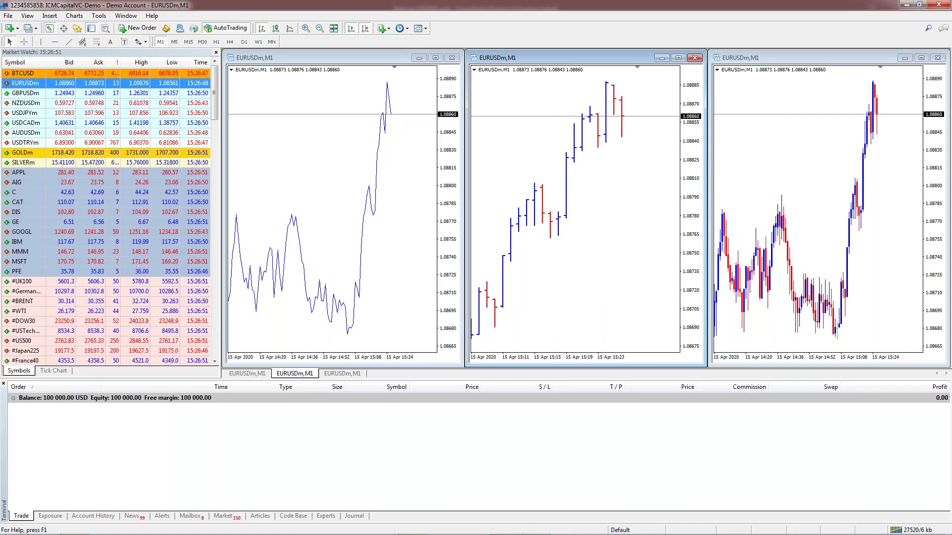
pyautogui.hotkey('ctrl', 'Tab')
pyautogui.click(307, 30)
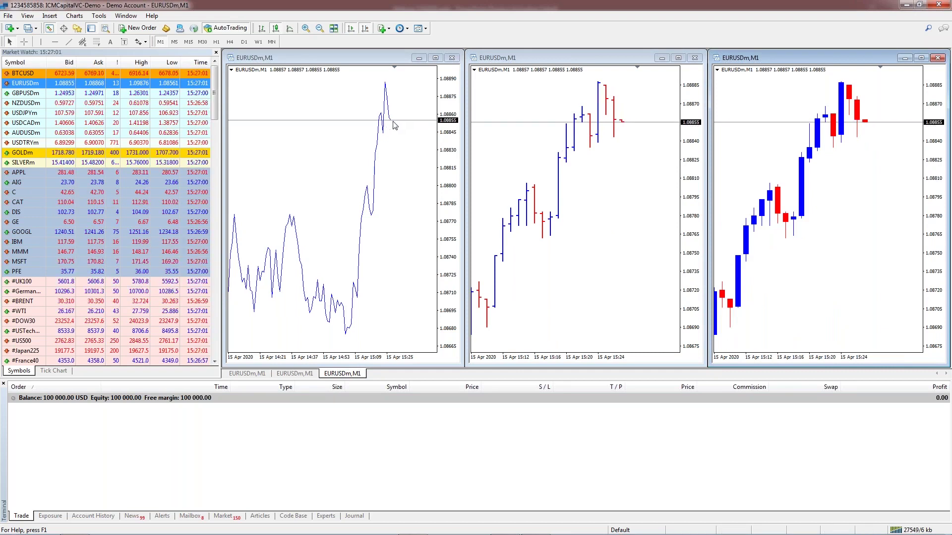
# Examine how the most recent price moves are drawn on the line, bar and candlestick charts.
pyautogui.moveTo(389, 122)
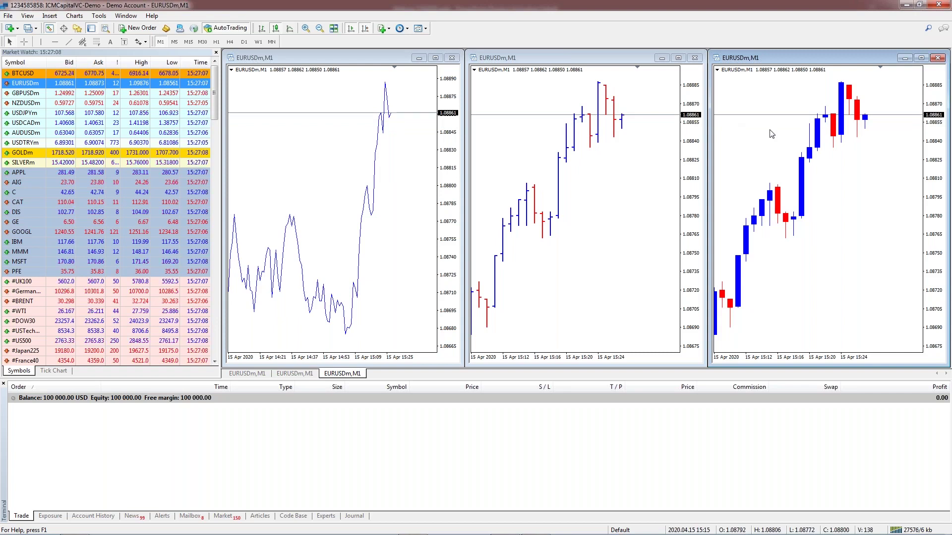
pyautogui.click(631, 145)
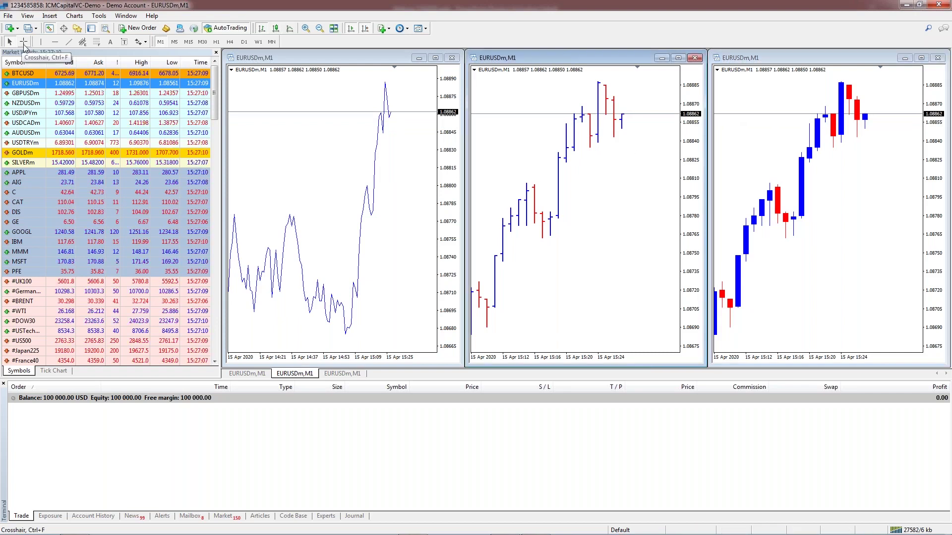
pyautogui.click(24, 44)
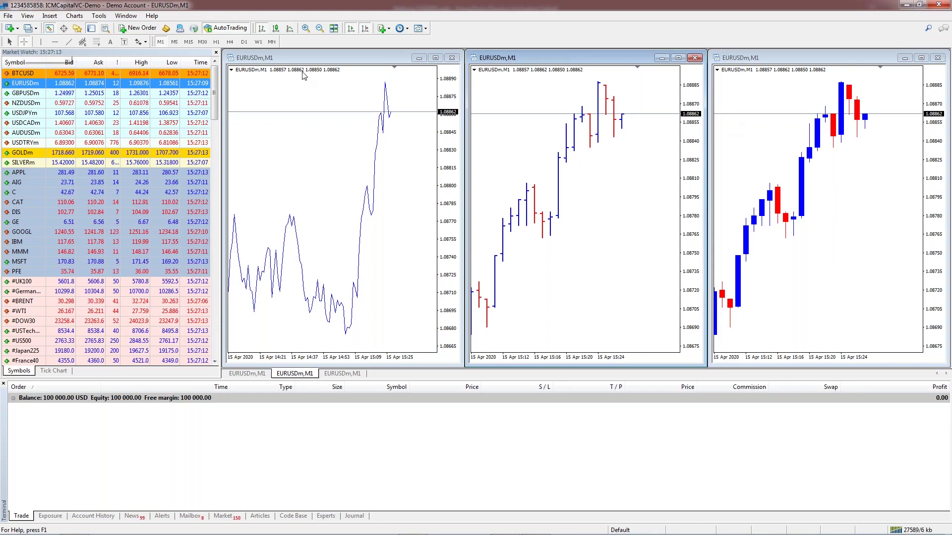
pyautogui.click(613, 104)
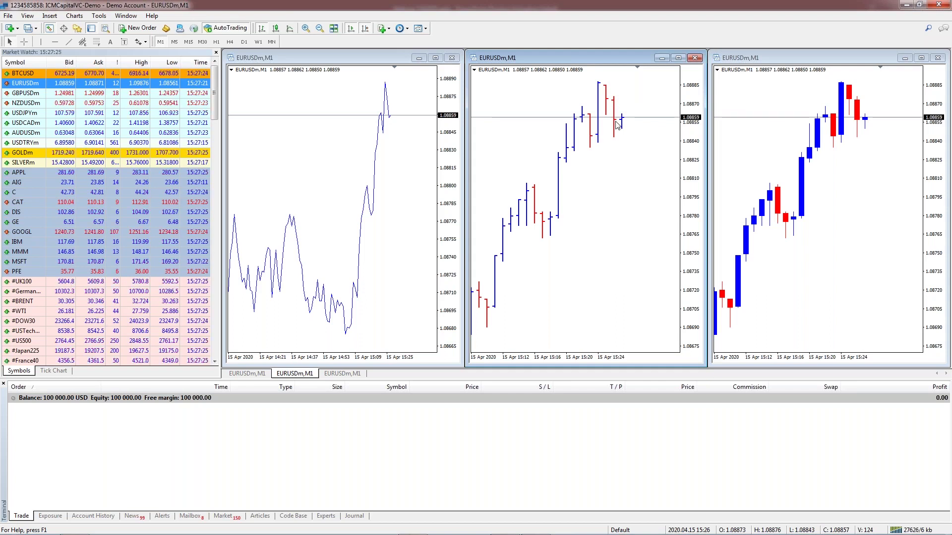
pyautogui.moveTo(617, 124)
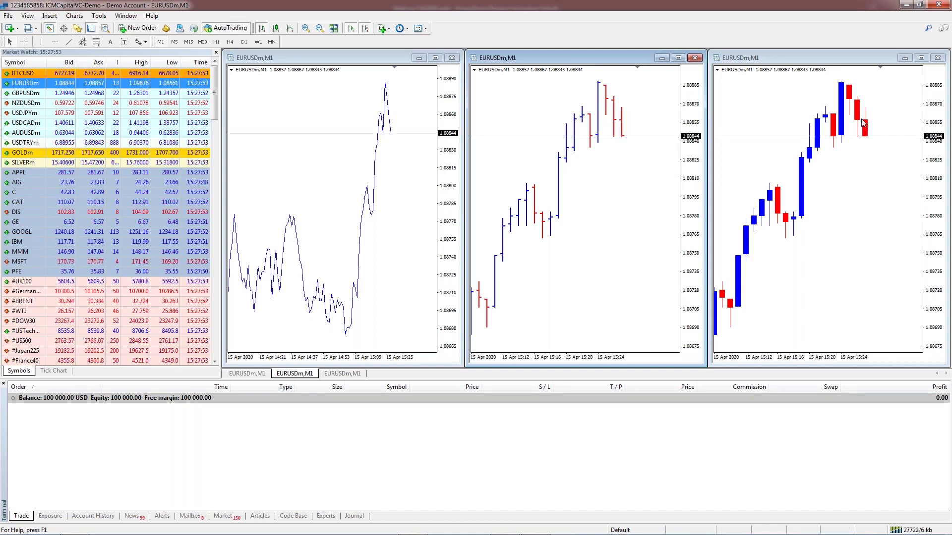
pyautogui.moveTo(858, 125)
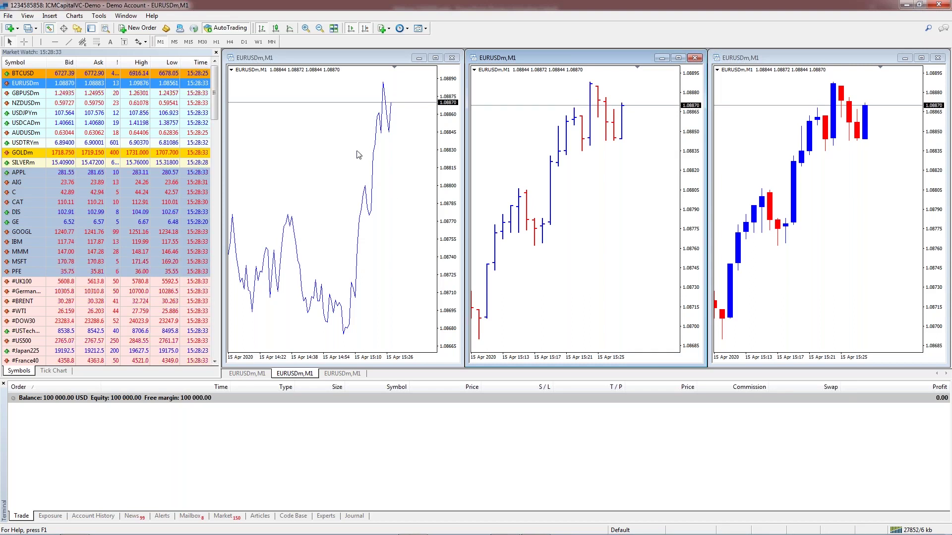
# Try the candlestick and line chart types on the middle EURUSDm chart and restore its bar display.
pyautogui.click(273, 28)
pyautogui.click(290, 29)
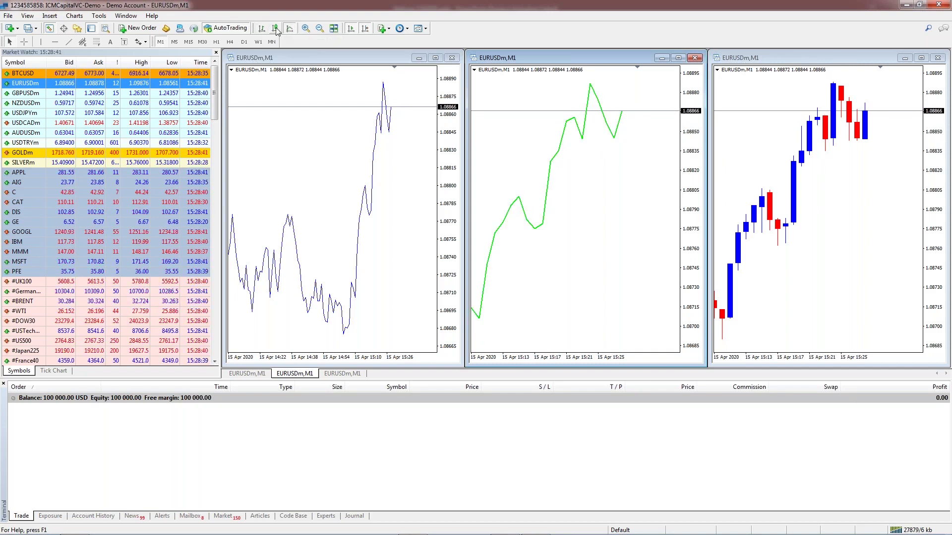
pyautogui.click(276, 29)
pyautogui.click(261, 29)
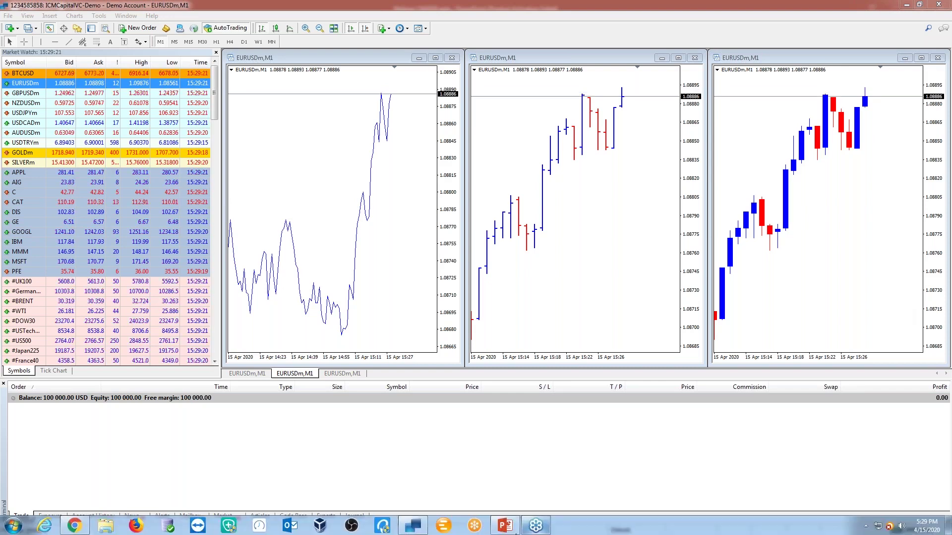
# Switch to PowerPoint and present from the Renko Chart slide with presenter view and slide show swapped, advancing to the Support slide.
pyautogui.click(516, 532)
pyautogui.hotkey('shift', 'F5')
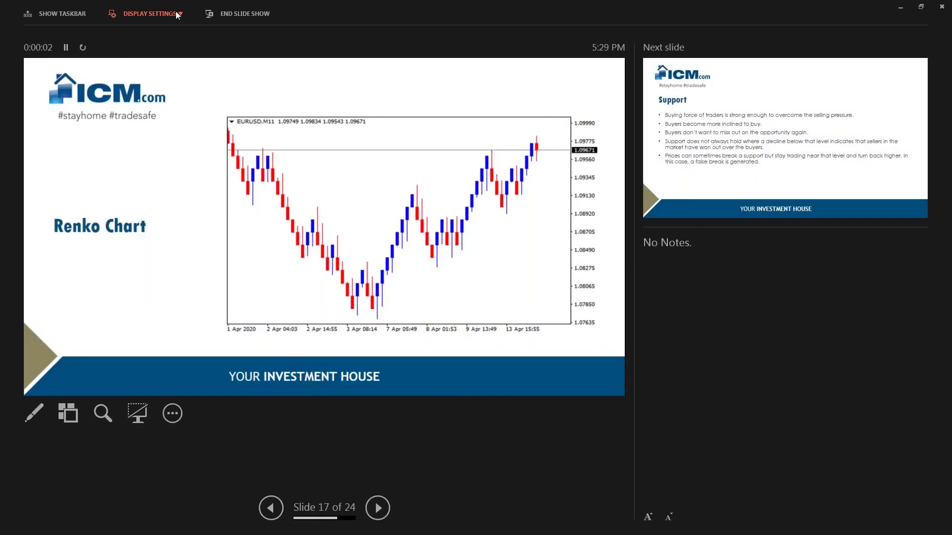
pyautogui.click(177, 14)
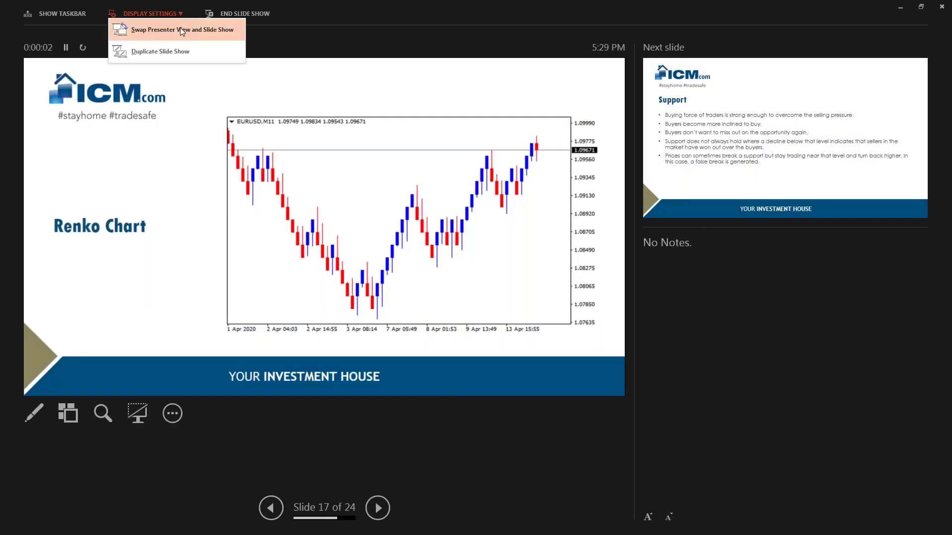
pyautogui.click(180, 29)
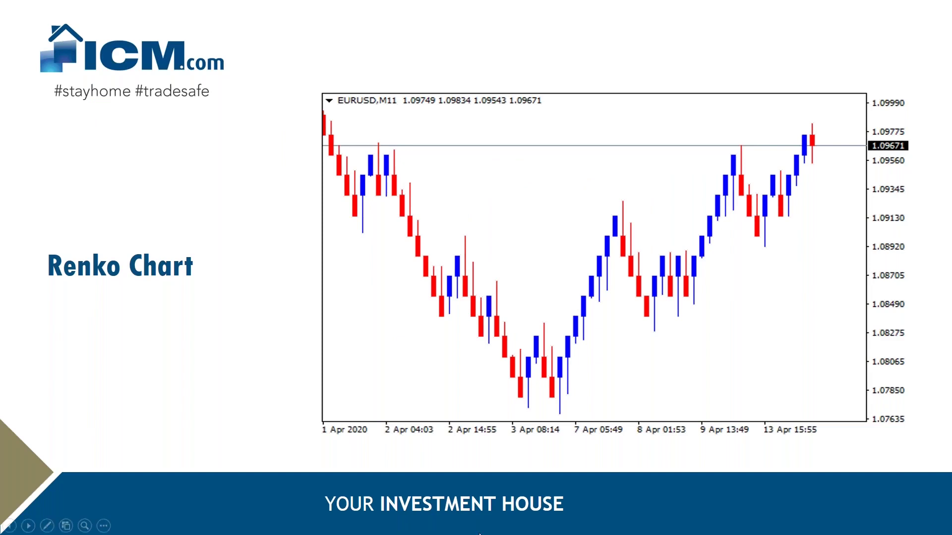
pyautogui.press('Right')
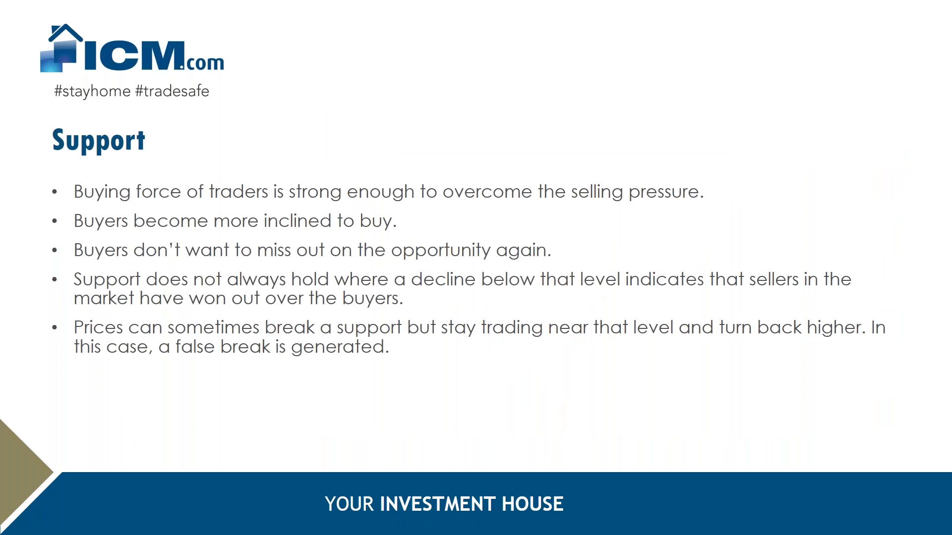
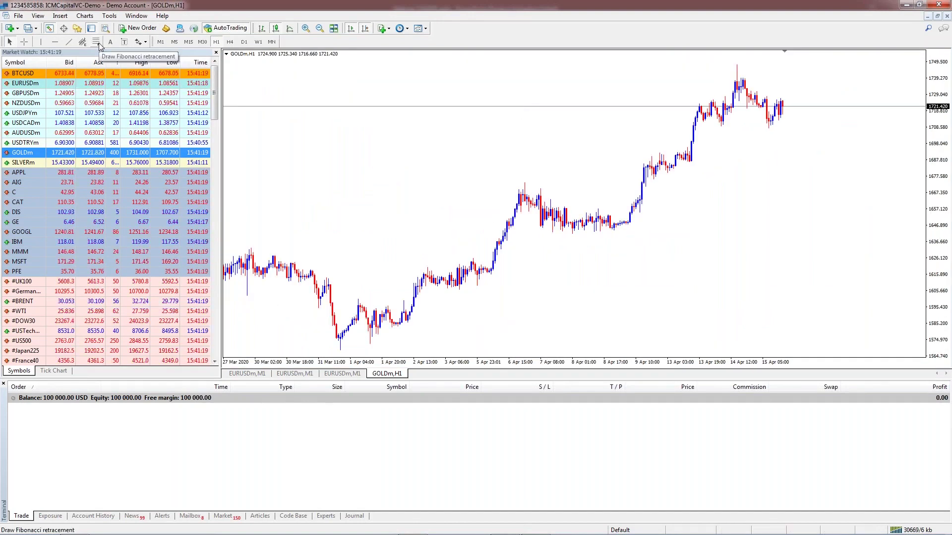
# Set the GOLDm chart to M30 and draw a Fibonacci retracement spanning the 8 April low and the 14 April peak.
pyautogui.click(306, 30)
pyautogui.click(306, 29)
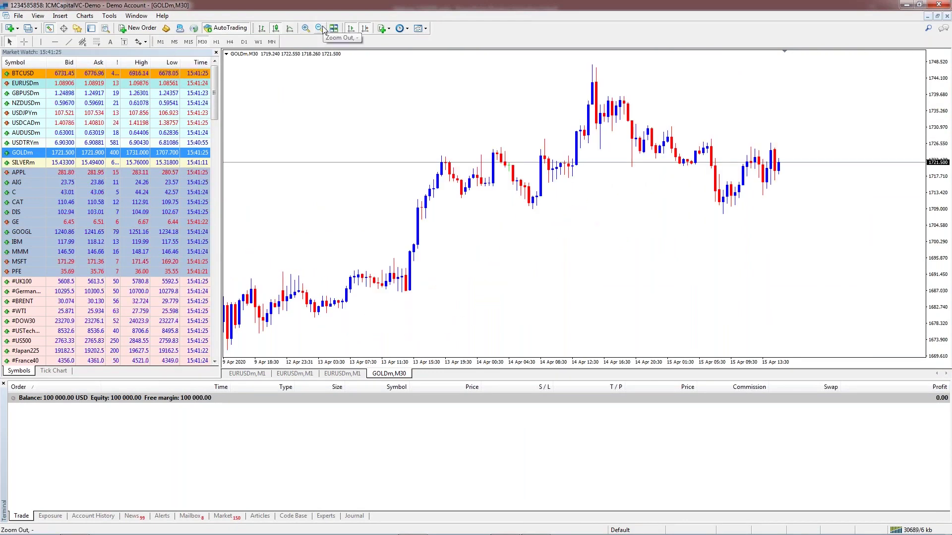
pyautogui.click(320, 28)
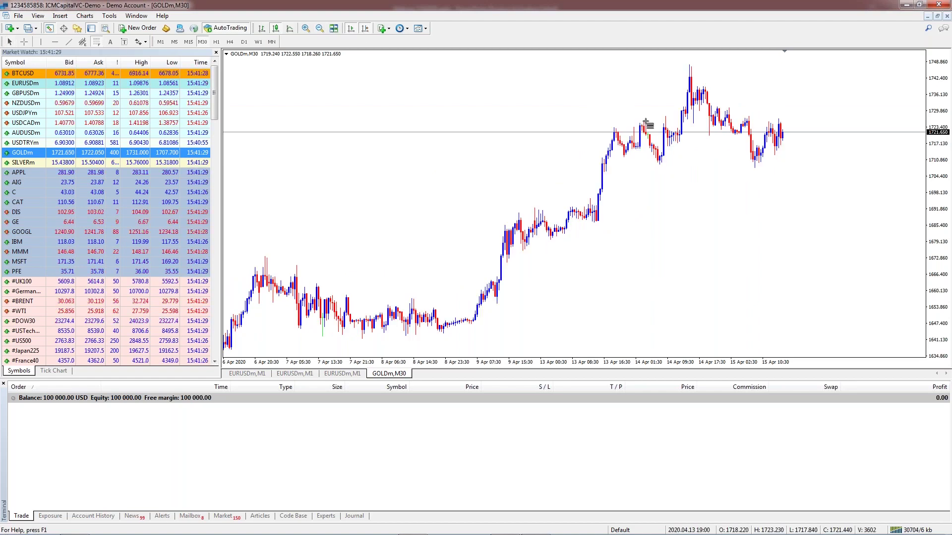
pyautogui.moveTo(646, 119); pyautogui.dragTo(443, 333)
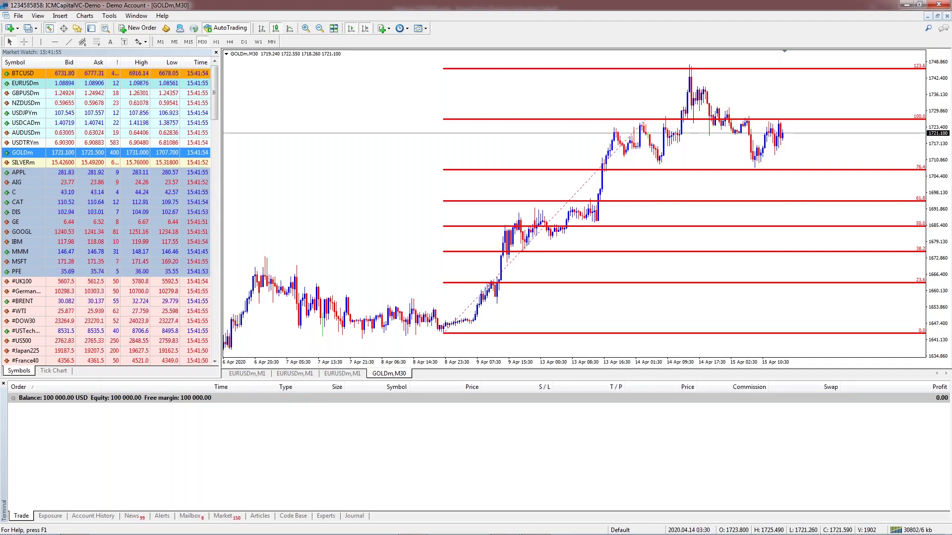
pyautogui.moveTo(650, 120); pyautogui.dragTo(690, 66)
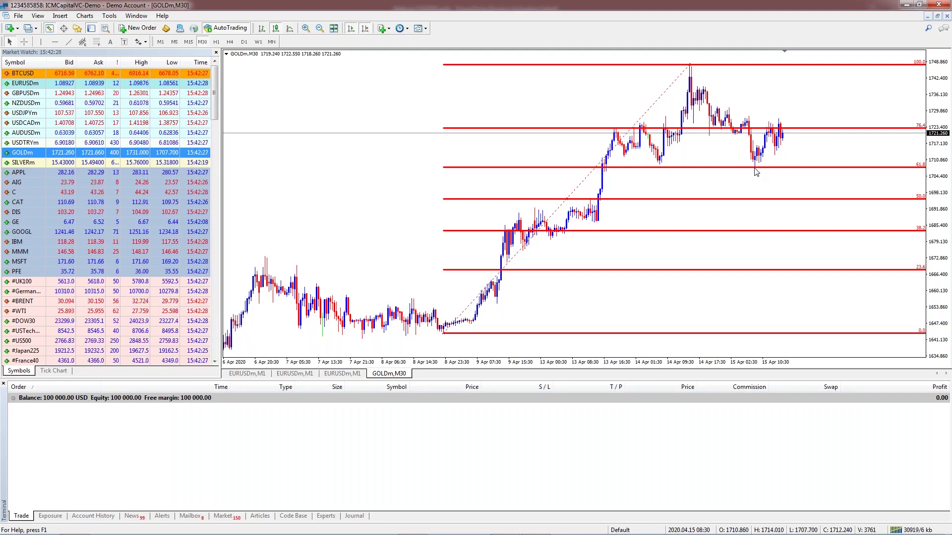
pyautogui.moveTo(757, 161)
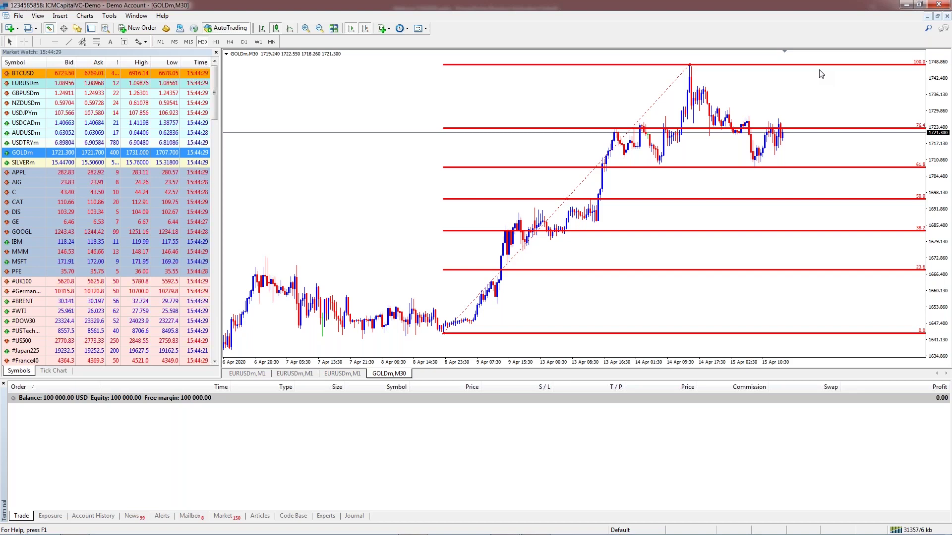
# Open a EURUSDm H1 chart with a white-background candlestick template and draw a Fibonacci retracement from the mid-April high to the 6 April low.
pyautogui.rightClick(91, 83)
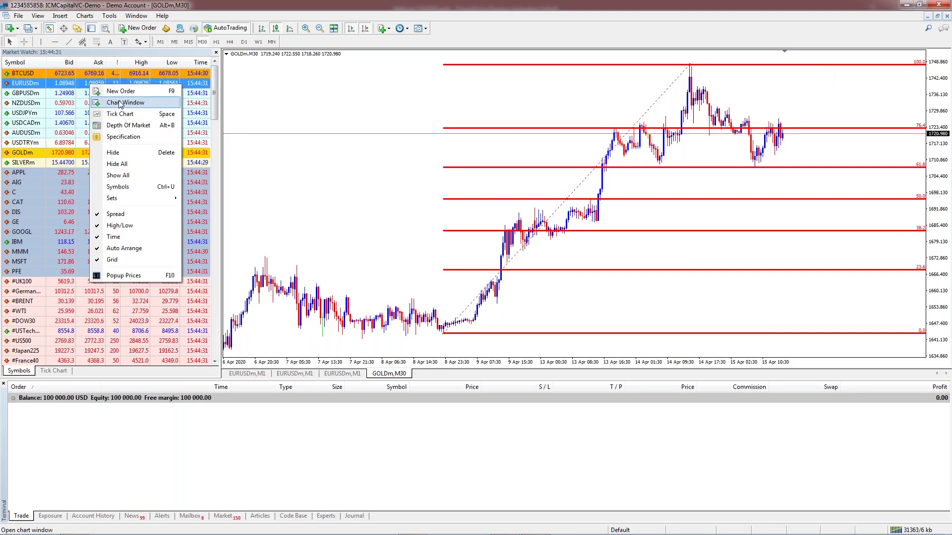
pyautogui.click(121, 103)
pyautogui.rightClick(400, 256)
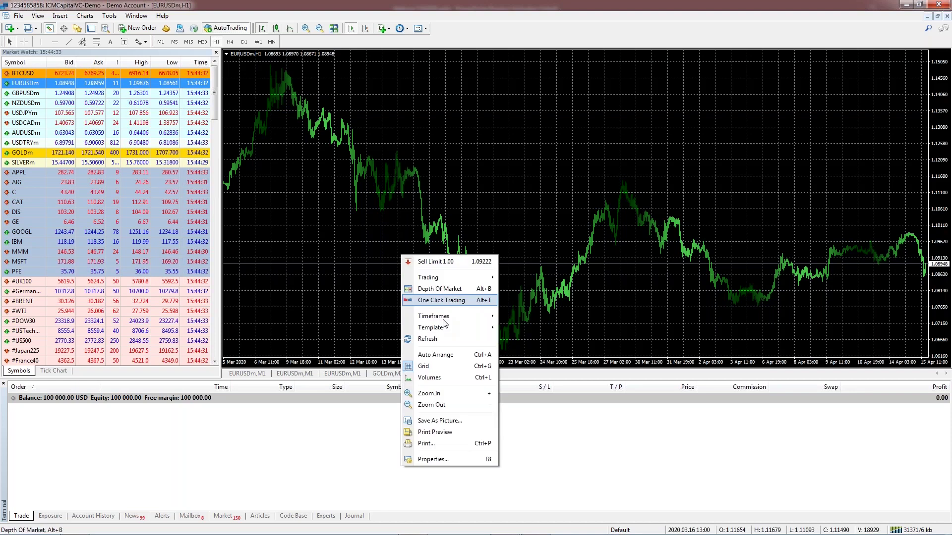
pyautogui.moveTo(476, 331)
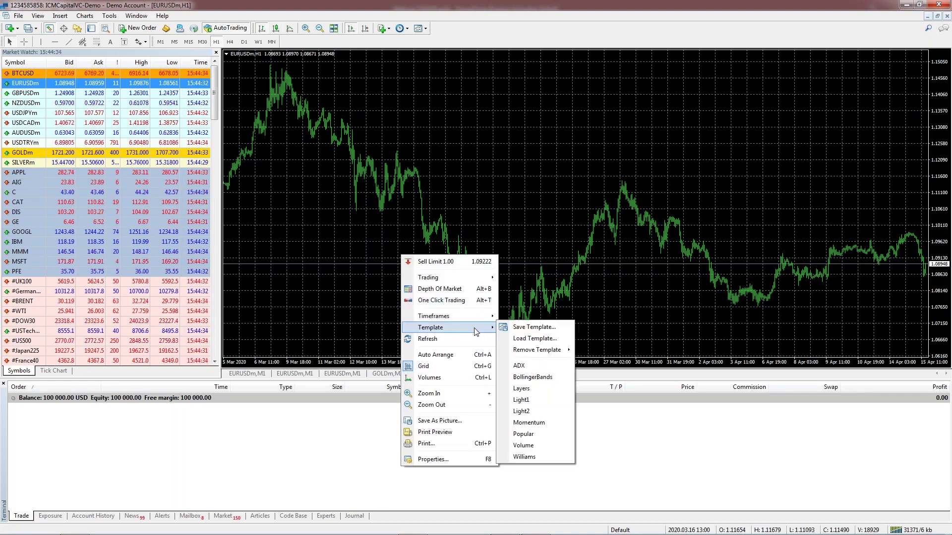
pyautogui.click(539, 393)
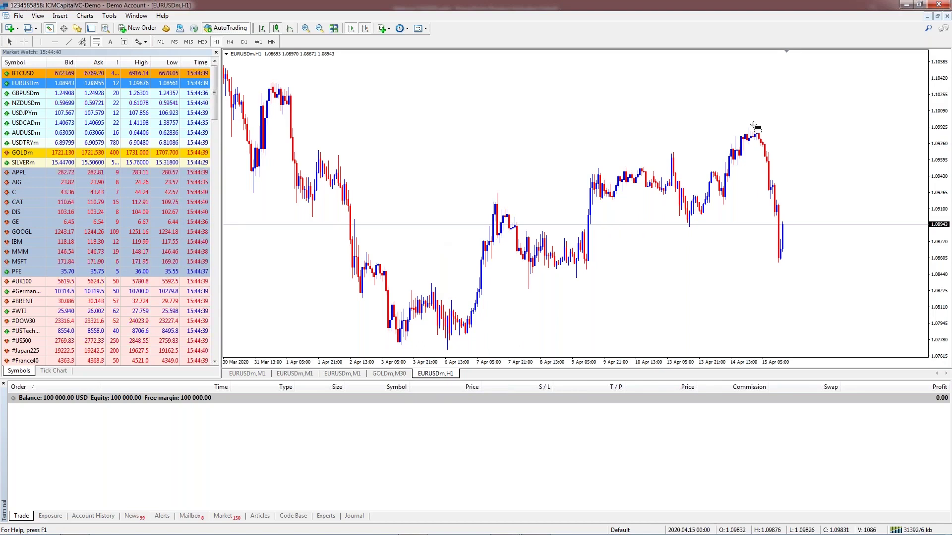
pyautogui.moveTo(753, 125)
pyautogui.mouseDown()
pyautogui.moveTo(630, 227)
pyautogui.moveTo(448, 349)
pyautogui.mouseUp()
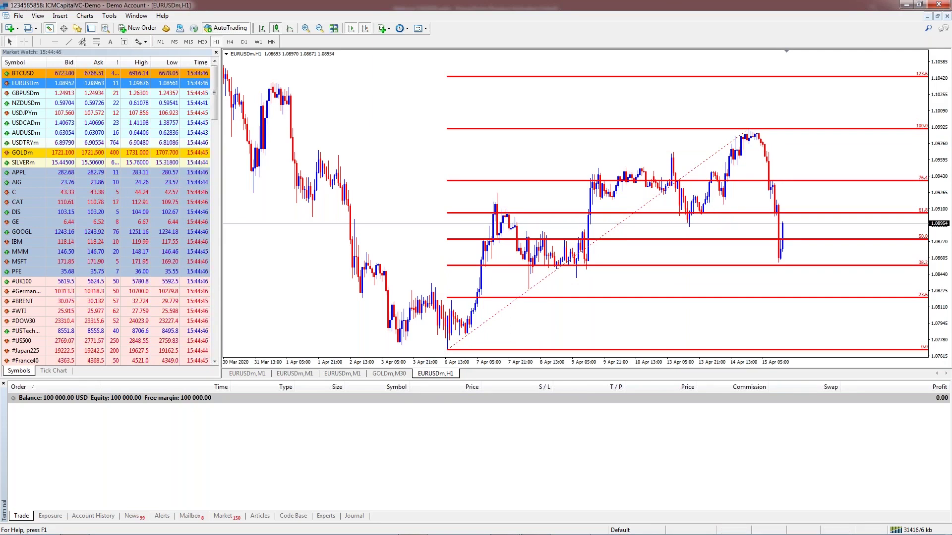
# Switch to PowerPoint to show the closing risk disclaimer on slide 24, and return to the EURUSDm chart in MetaTrader 4.
pyautogui.click(317, 526)
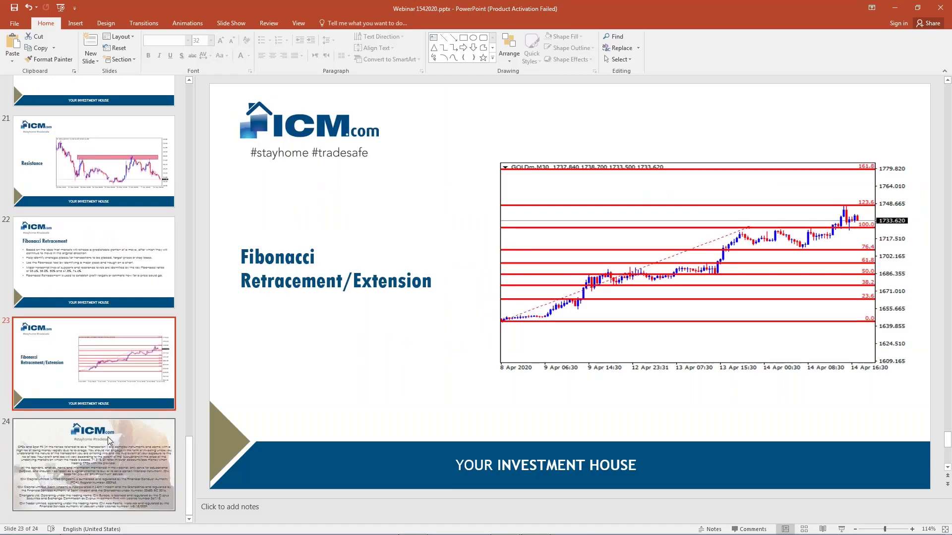
pyautogui.click(108, 436)
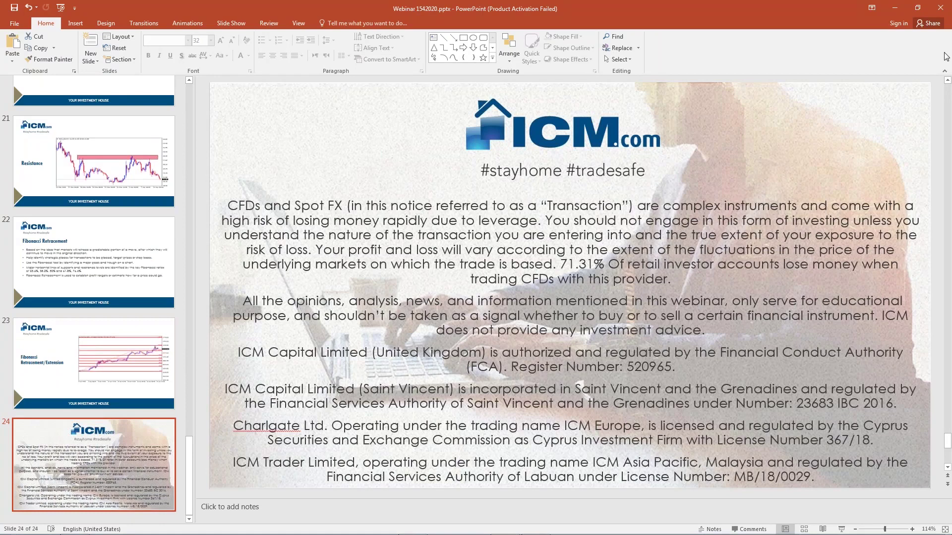
pyautogui.hotkey('alt', 'Tab')
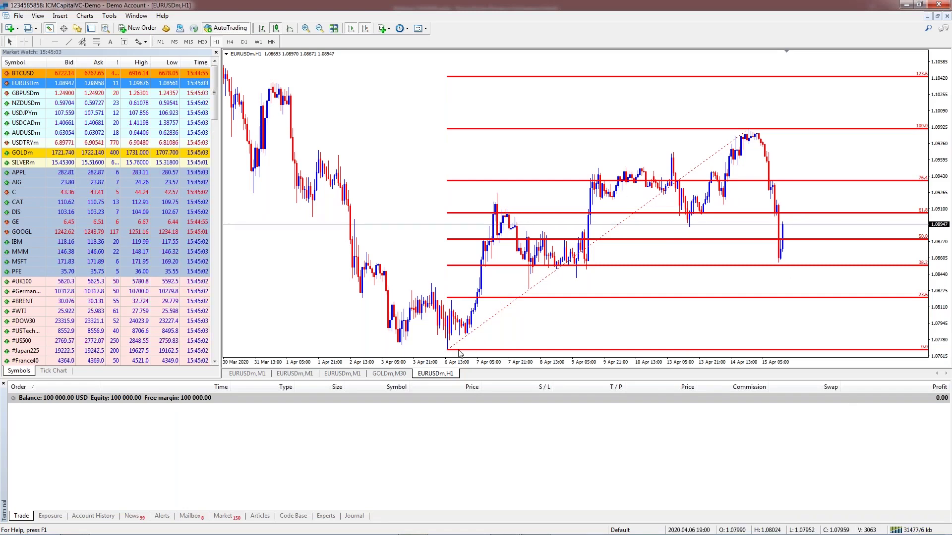
# Compare how price reacts to the Fibonacci levels on the EURUSDm H1 and GOLDm M30 charts.
pyautogui.moveTo(744, 143)
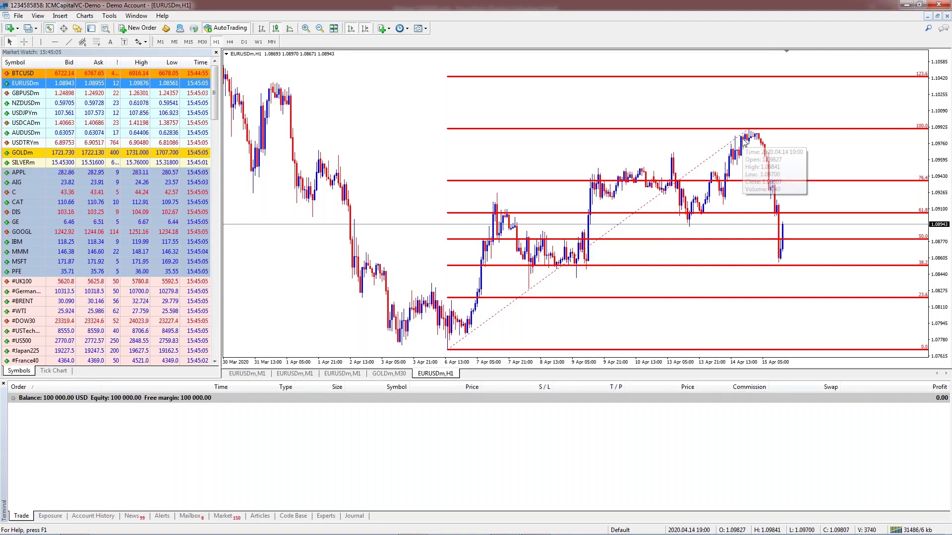
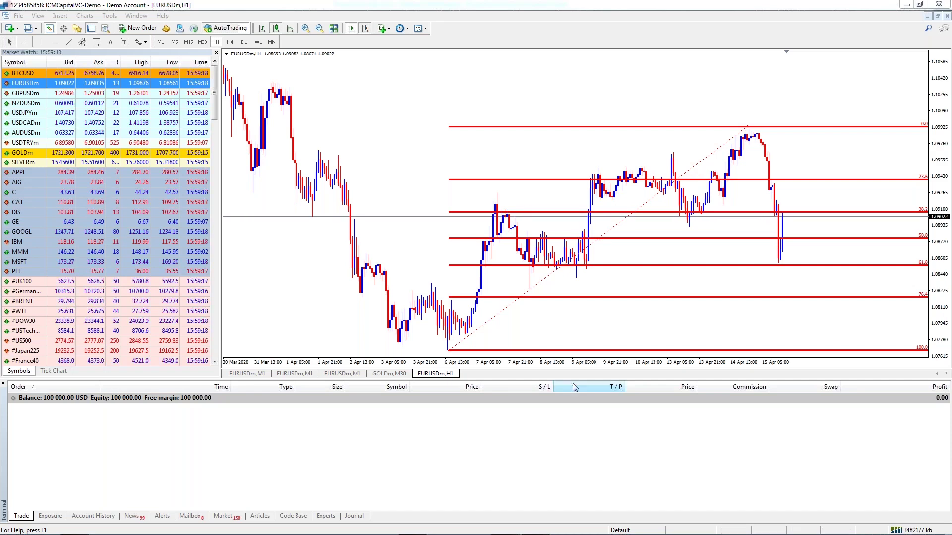
pyautogui.click(387, 374)
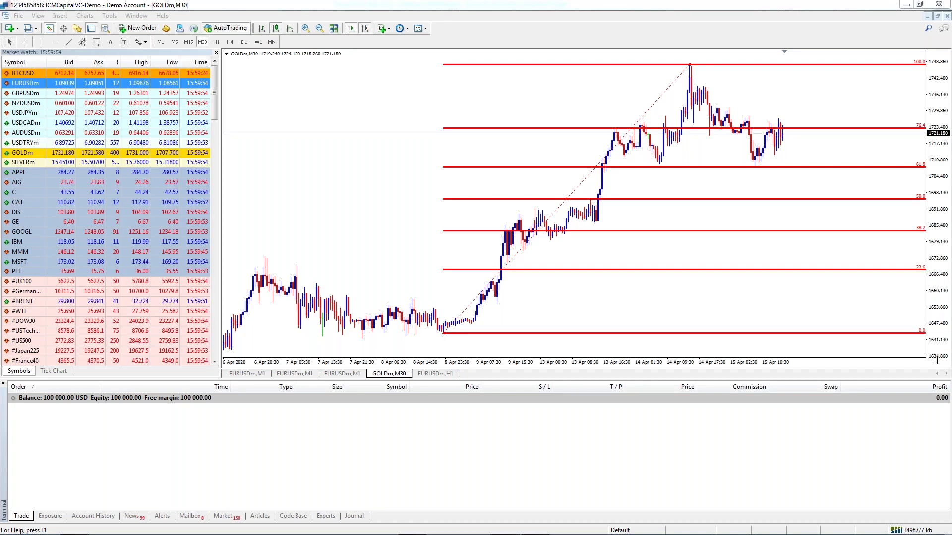
pyautogui.click(448, 378)
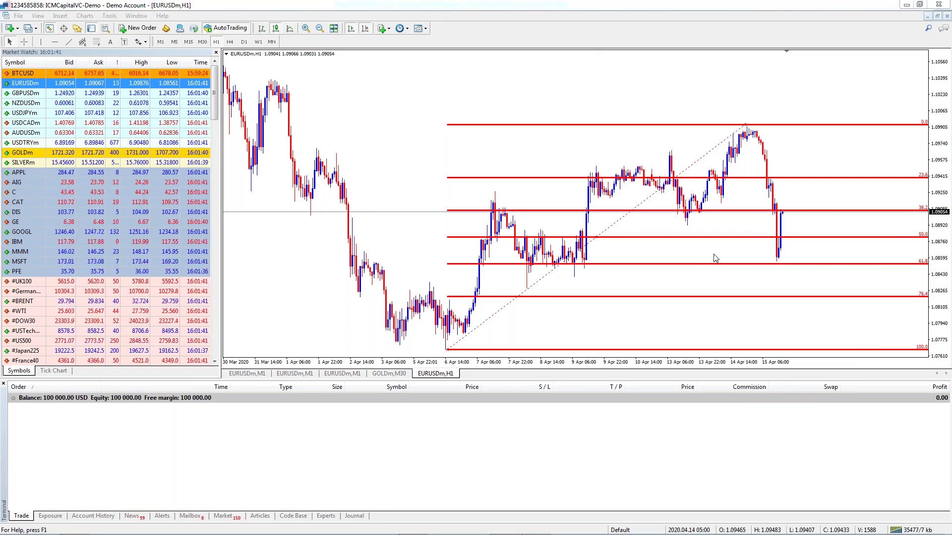
# Examine the GOLDm M30 pullback near the 61.8 level and compress the price scale until the 123.6 extension level fits.
pyautogui.click(394, 374)
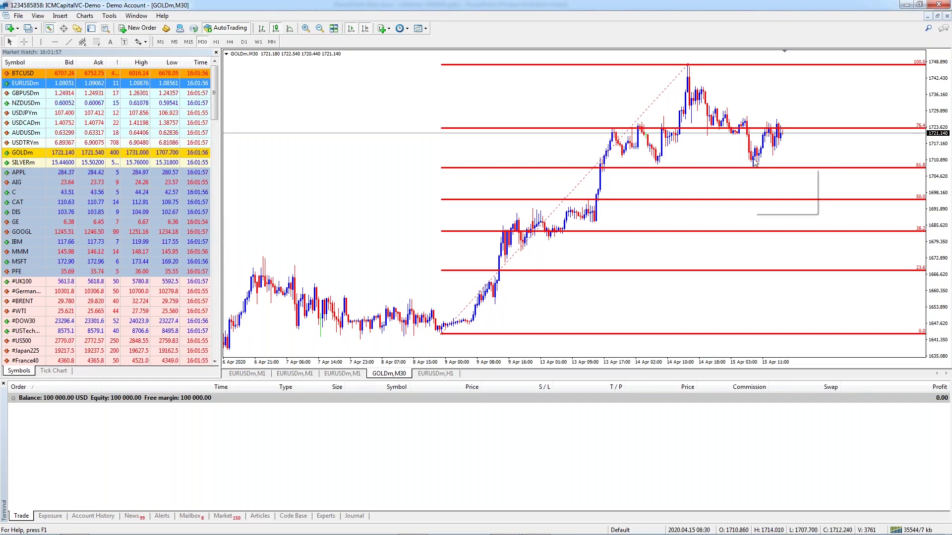
pyautogui.moveTo(754, 163)
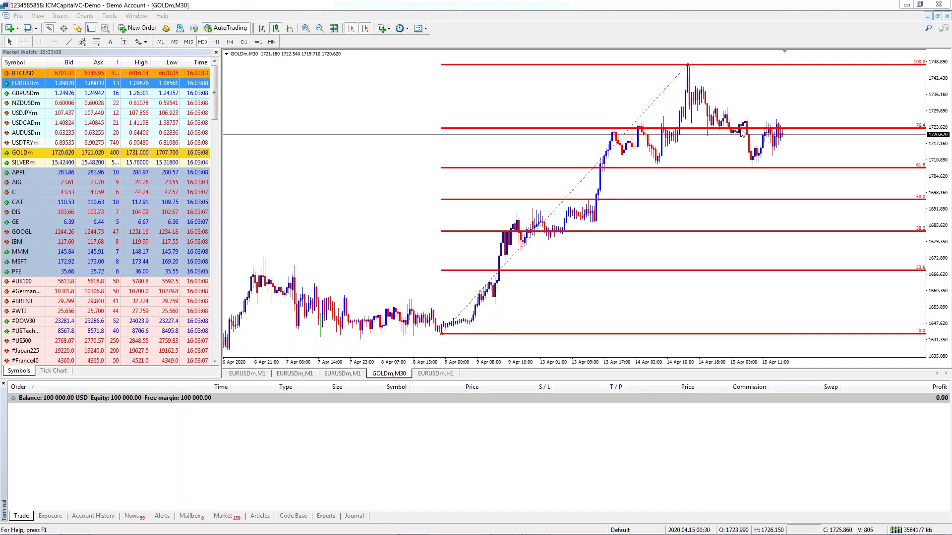
pyautogui.moveTo(934, 95); pyautogui.dragTo(934, 117)
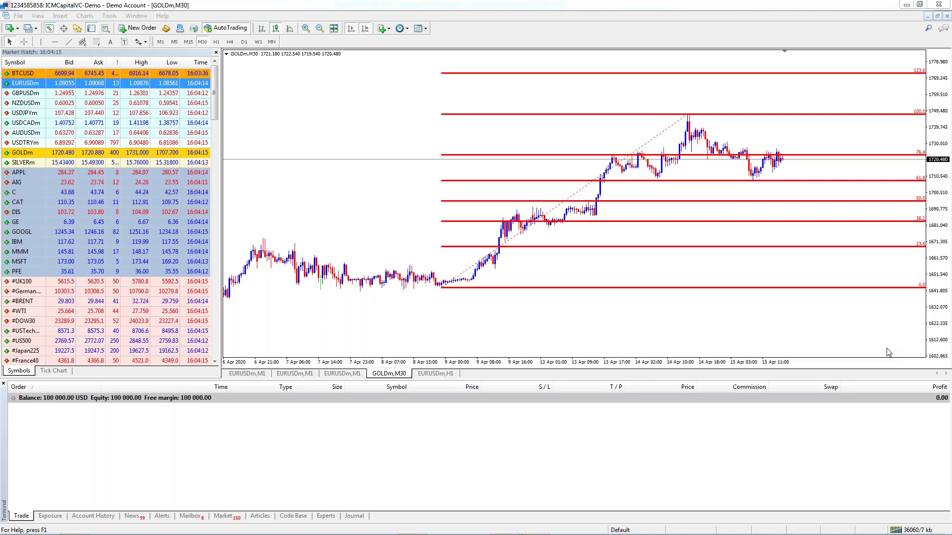
pyautogui.moveTo(889, 534)
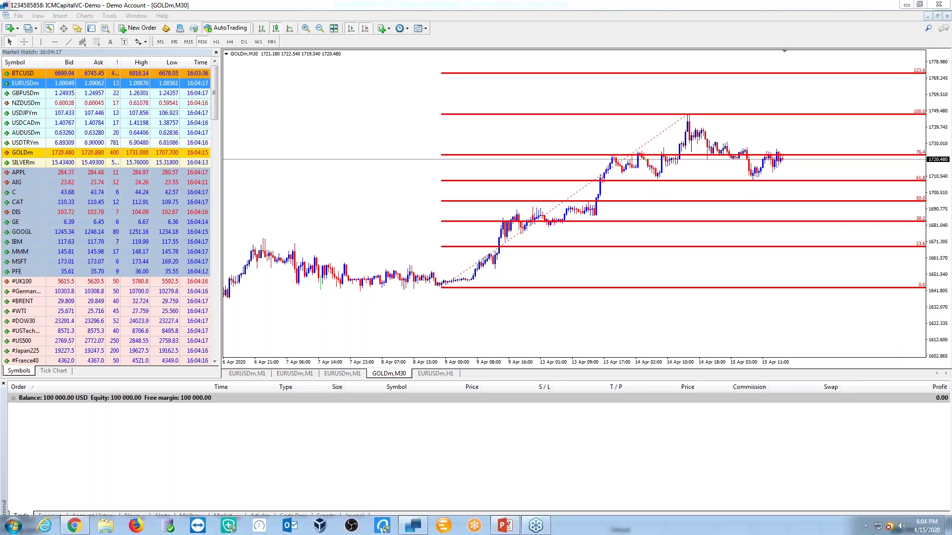